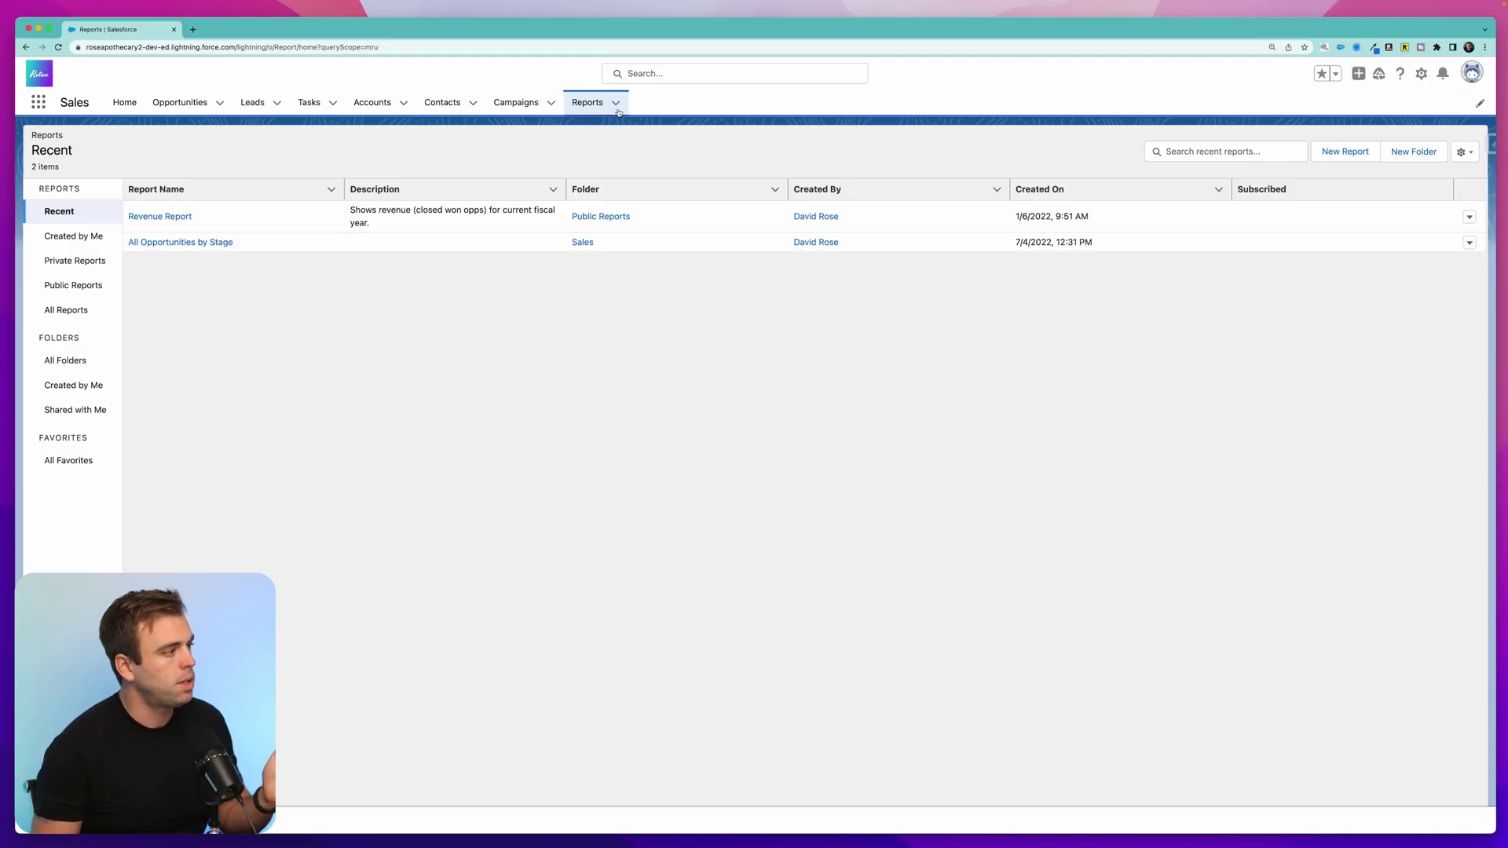
Start a new report using the Accounts report type
click(616, 104)
click(1345, 151)
click(833, 336)
click(1001, 336)
Set the Show Me filter to All accounts, then return to the outline
click(142, 173)
click(101, 259)
click(413, 209)
click(380, 289)
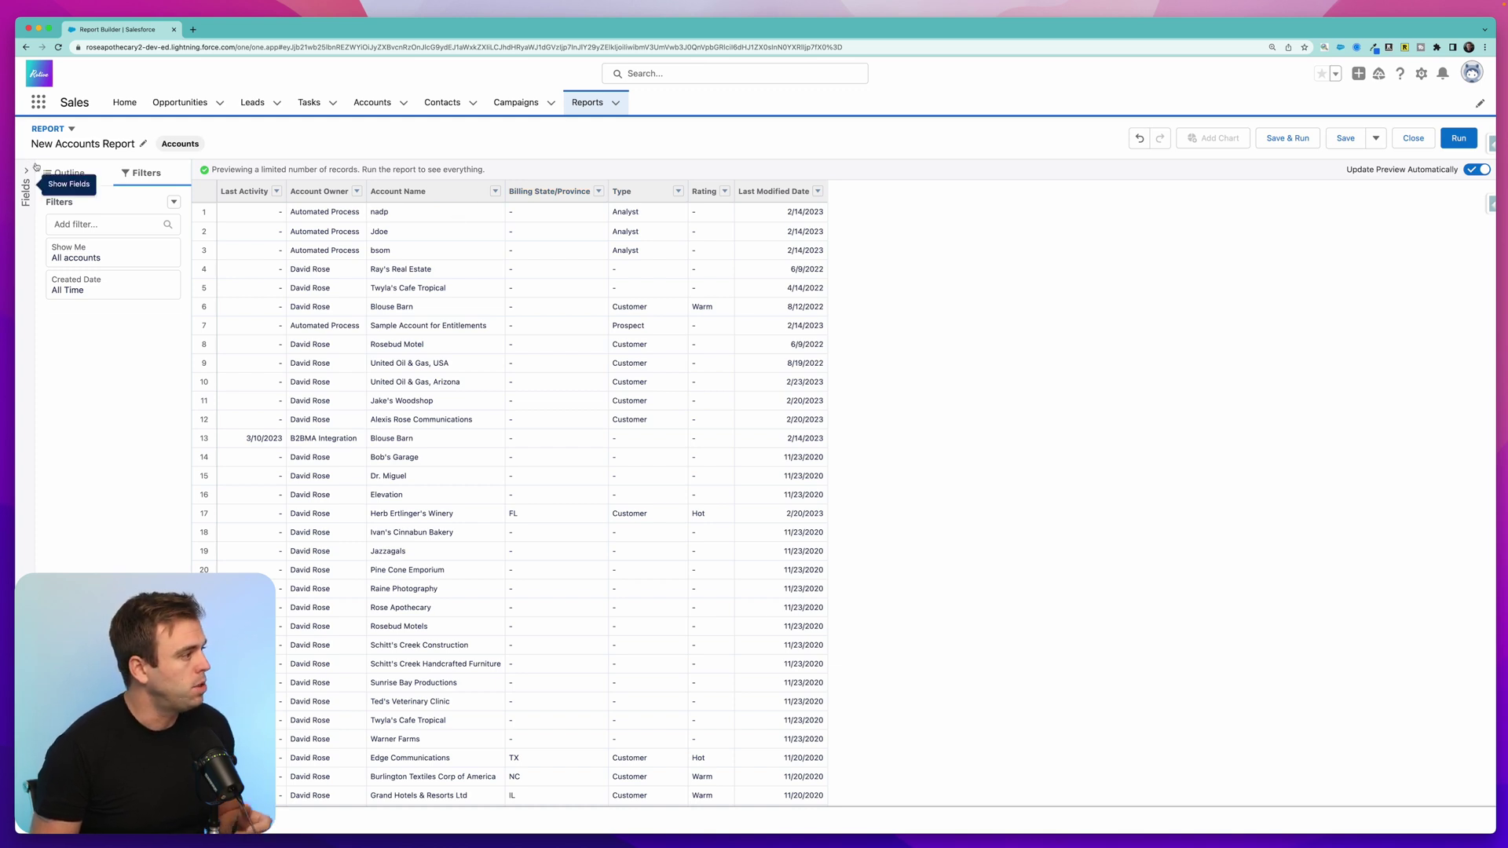
click(66, 178)
Choose Add Row-Level Formula from the Columns actions in the report outline
click(173, 299)
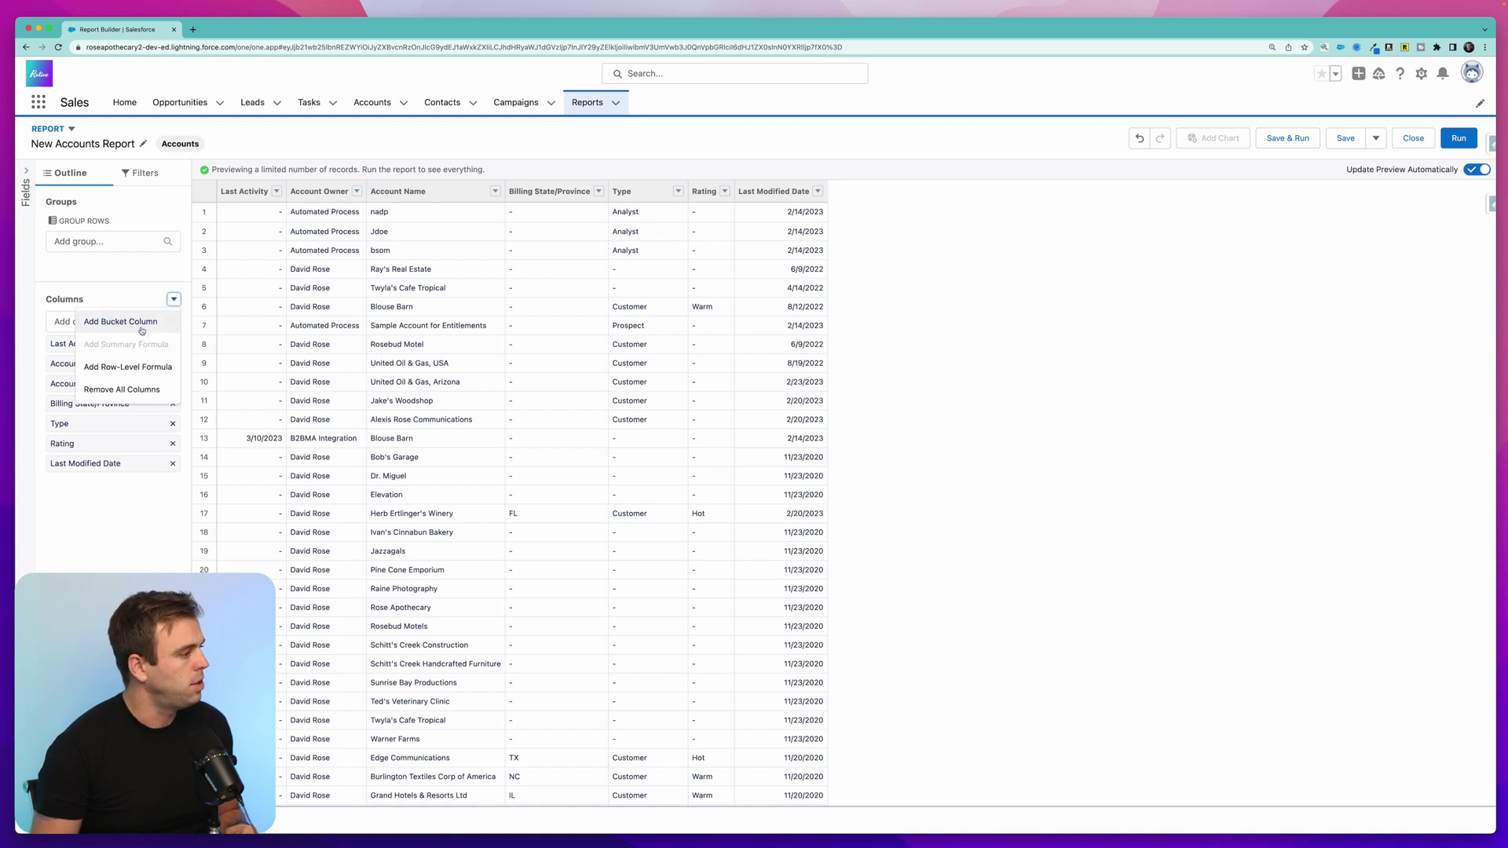
click(118, 367)
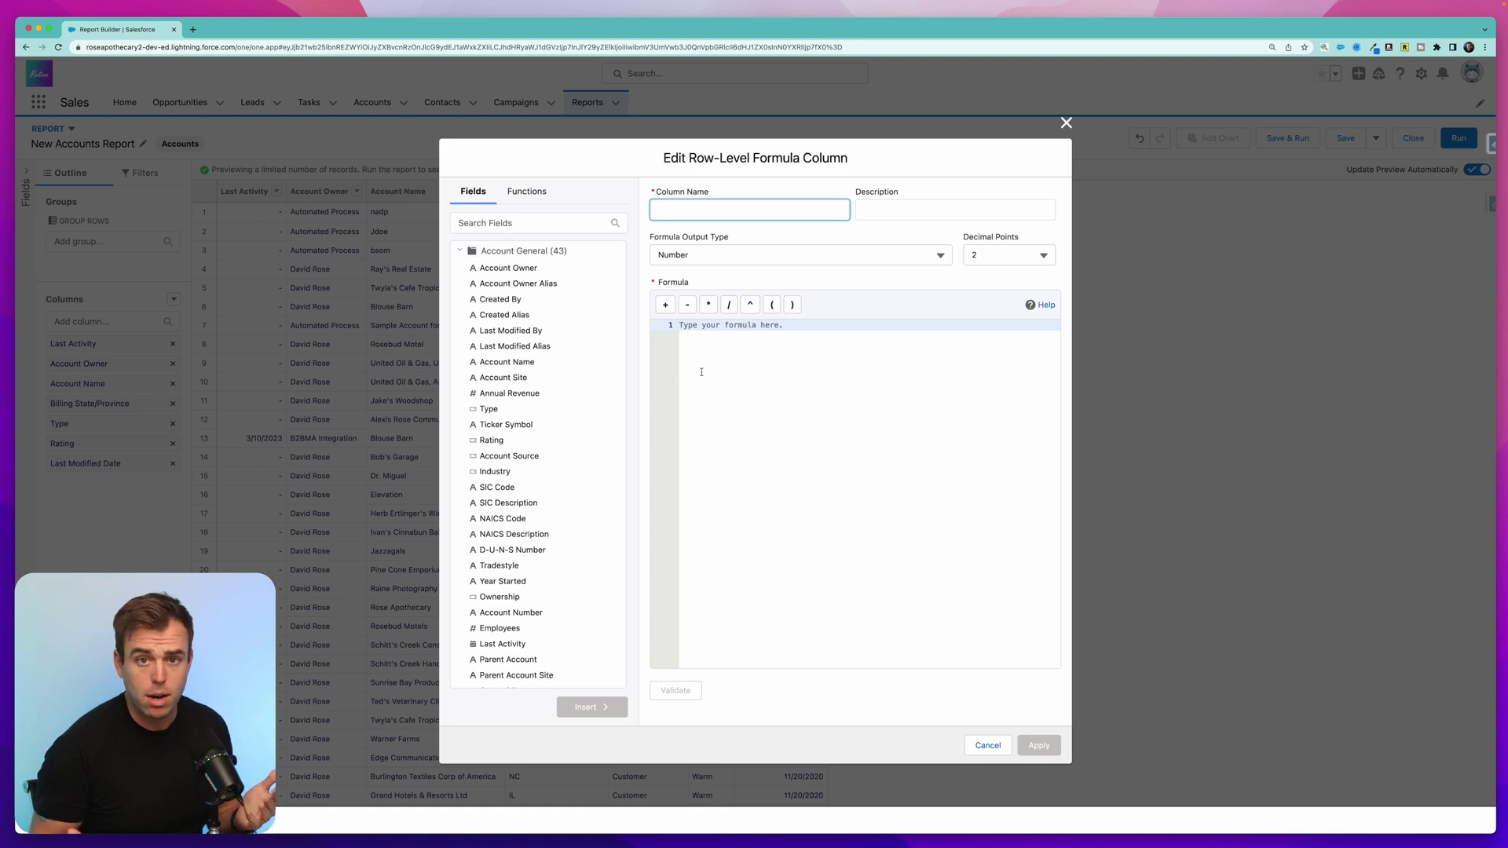
Name the formula column 'Customer' and set it to 0 decimal points
text(Customer)
key(Tab)
click(1010, 254)
click(1004, 282)
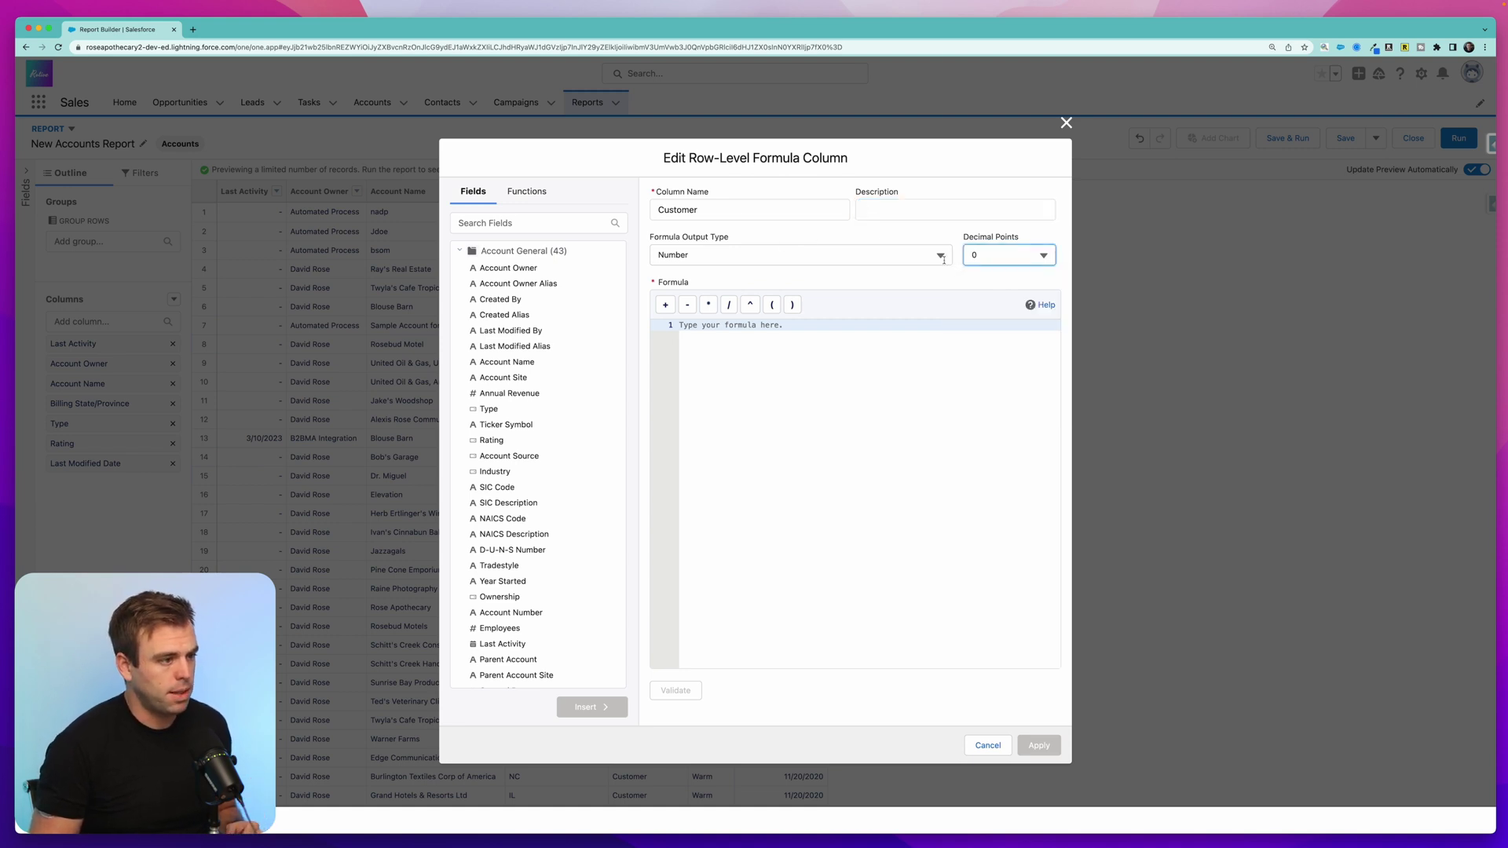
Search the report fields for 'type' and insert the Type field into the formula
click(787, 409)
click(528, 191)
click(476, 193)
click(485, 225)
text(type)
click(489, 268)
click(589, 707)
Find the IF function by searching 'if' and insert it into the formula
click(527, 192)
click(503, 224)
text(if)
click(488, 260)
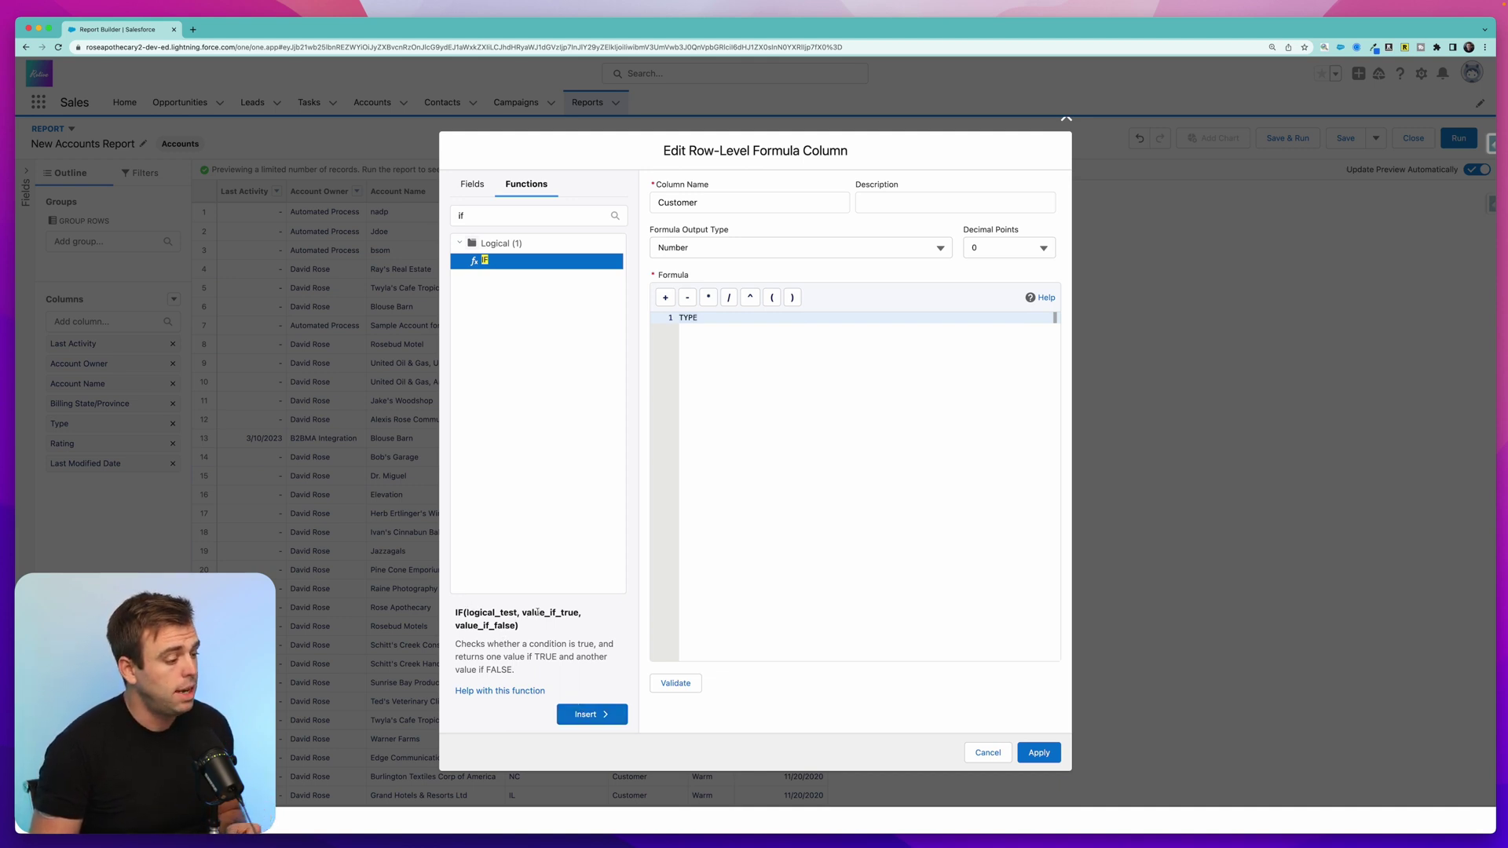
drag(524, 611, 571, 614)
drag(458, 624, 513, 627)
click(587, 714)
Delete the leftover TYPE and make IF's logical test TYPE = "Customer"
click(892, 318)
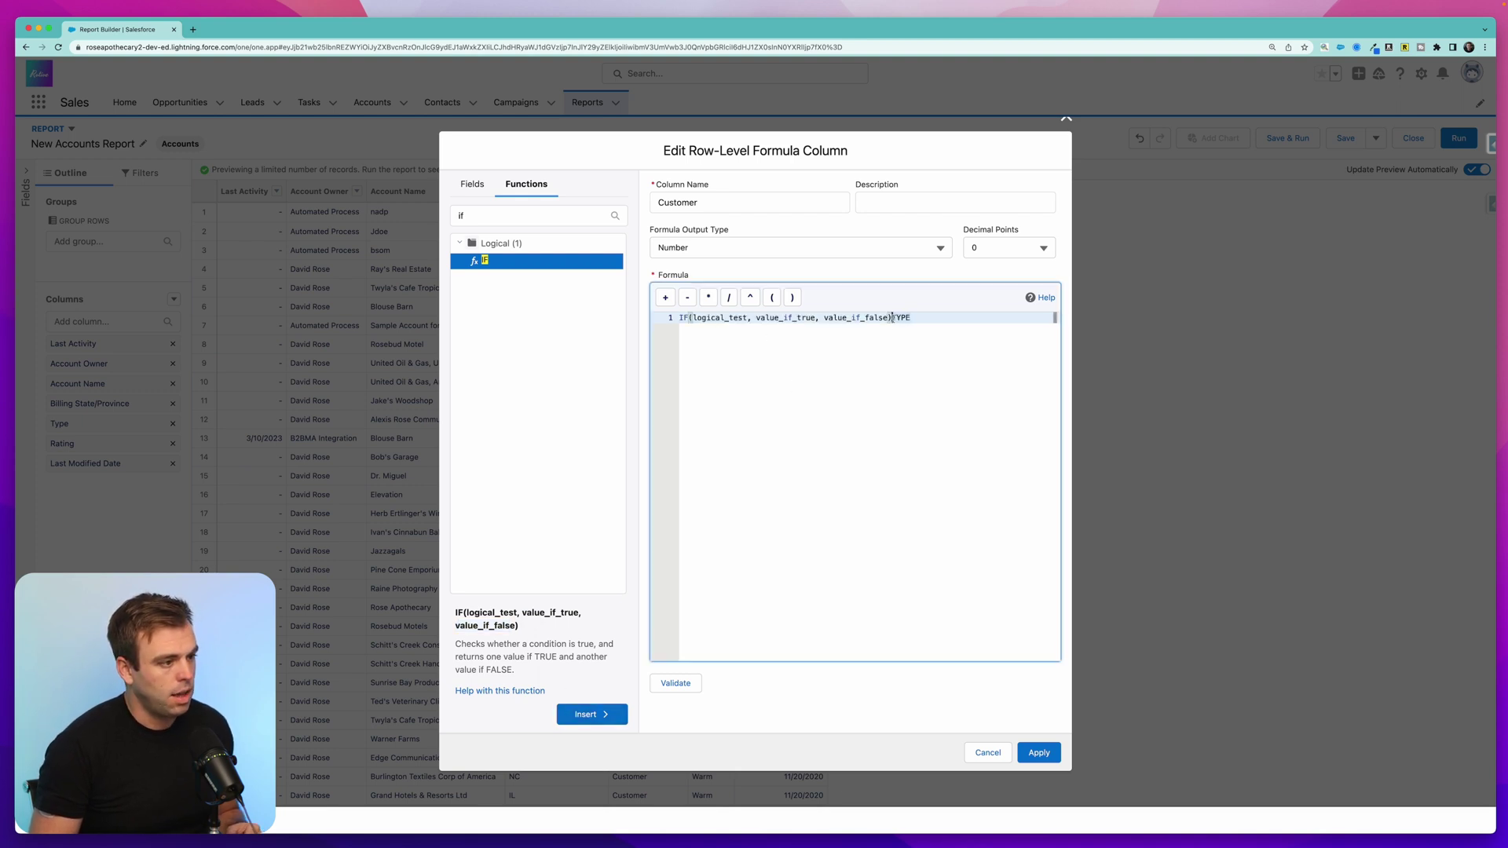
drag(892, 318, 923, 323)
key(ctrl+c)
key(BackSpace)
double_click(715, 317)
key(ctrl+v)
text(= "Customer")
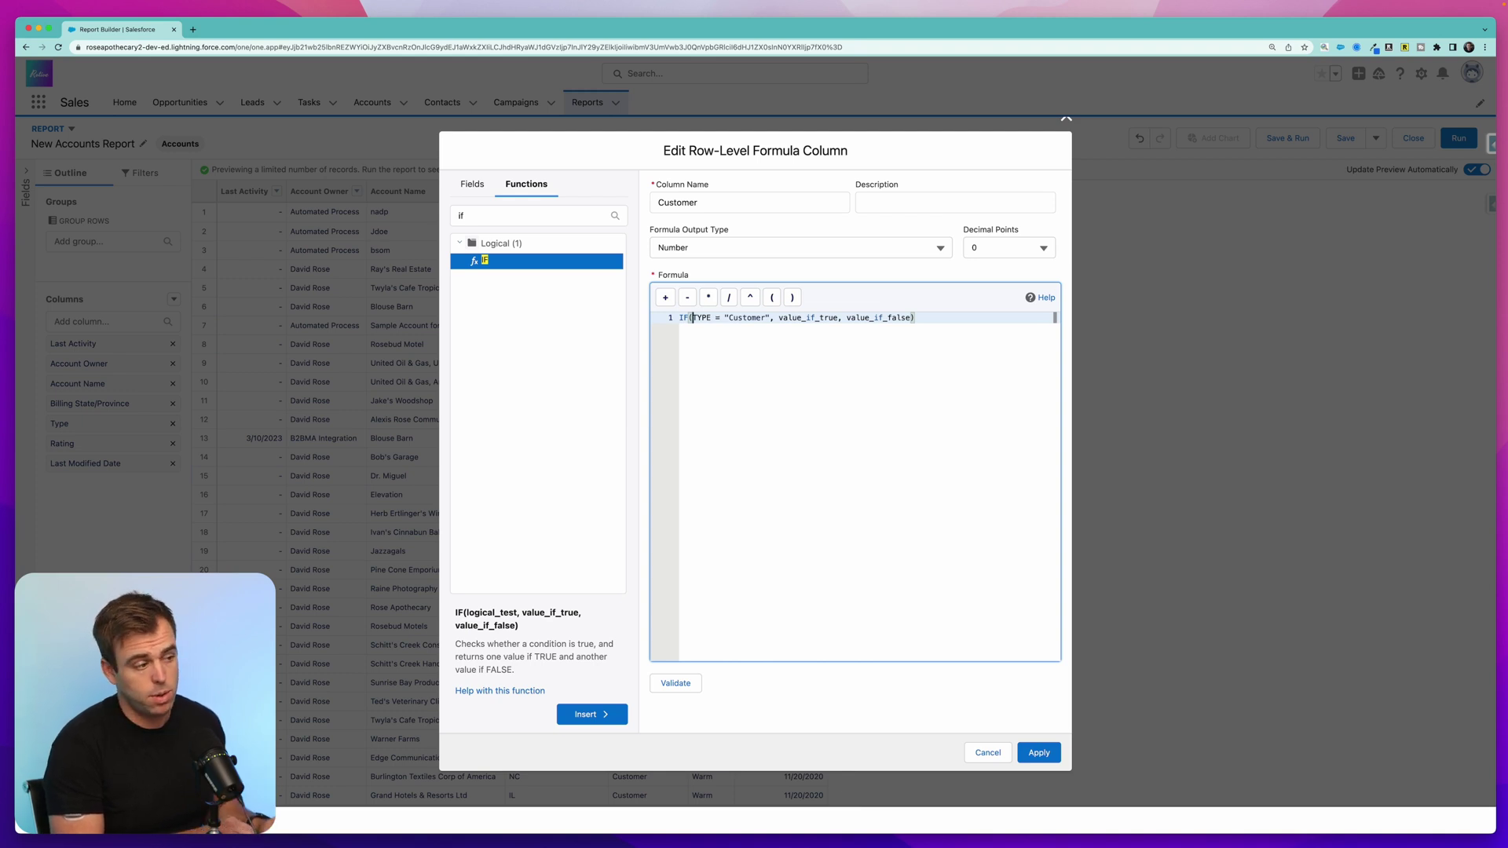
Wrap TYPE in TEXT() and set the true and false values to 1 and 0
text(TEXT()
click(733, 318)
text())
double_click(821, 317)
text(1)
double_click(851, 318)
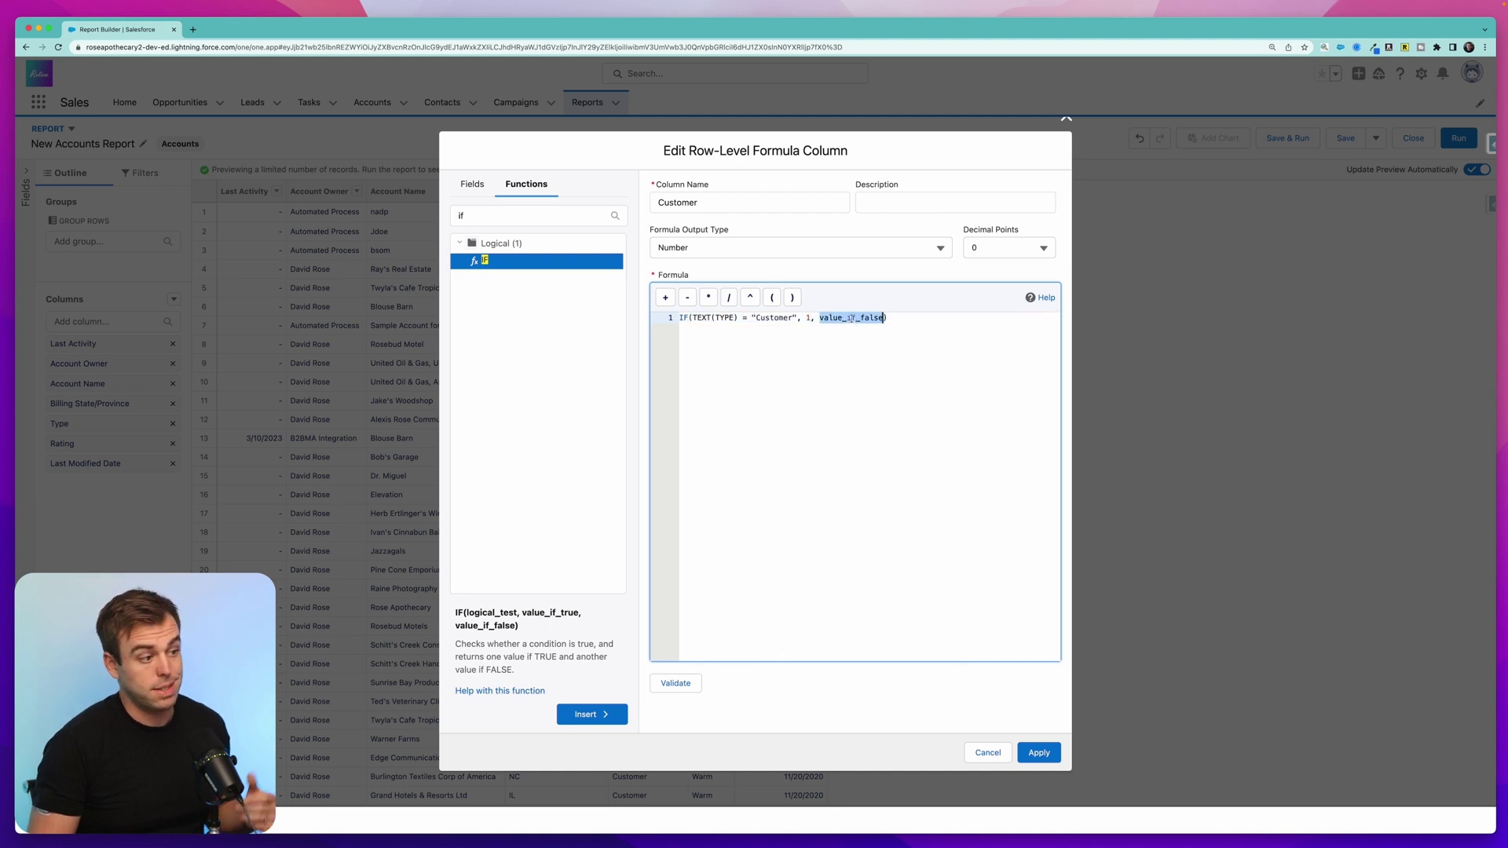
text(0)
Validate the formula, note the missing report name warning, and apply the column
click(677, 706)
click(676, 706)
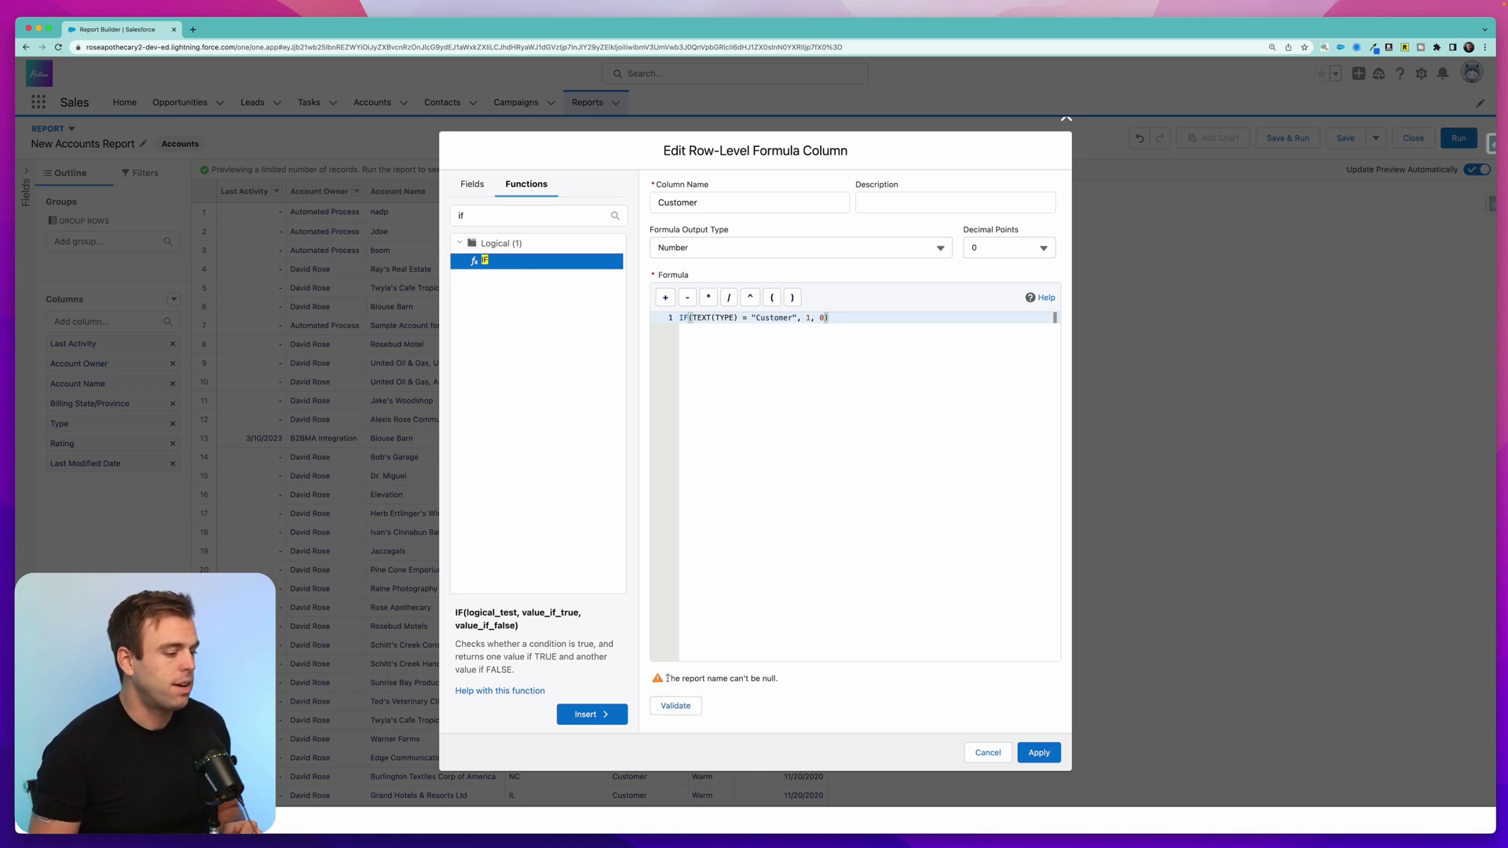
drag(665, 678, 796, 686)
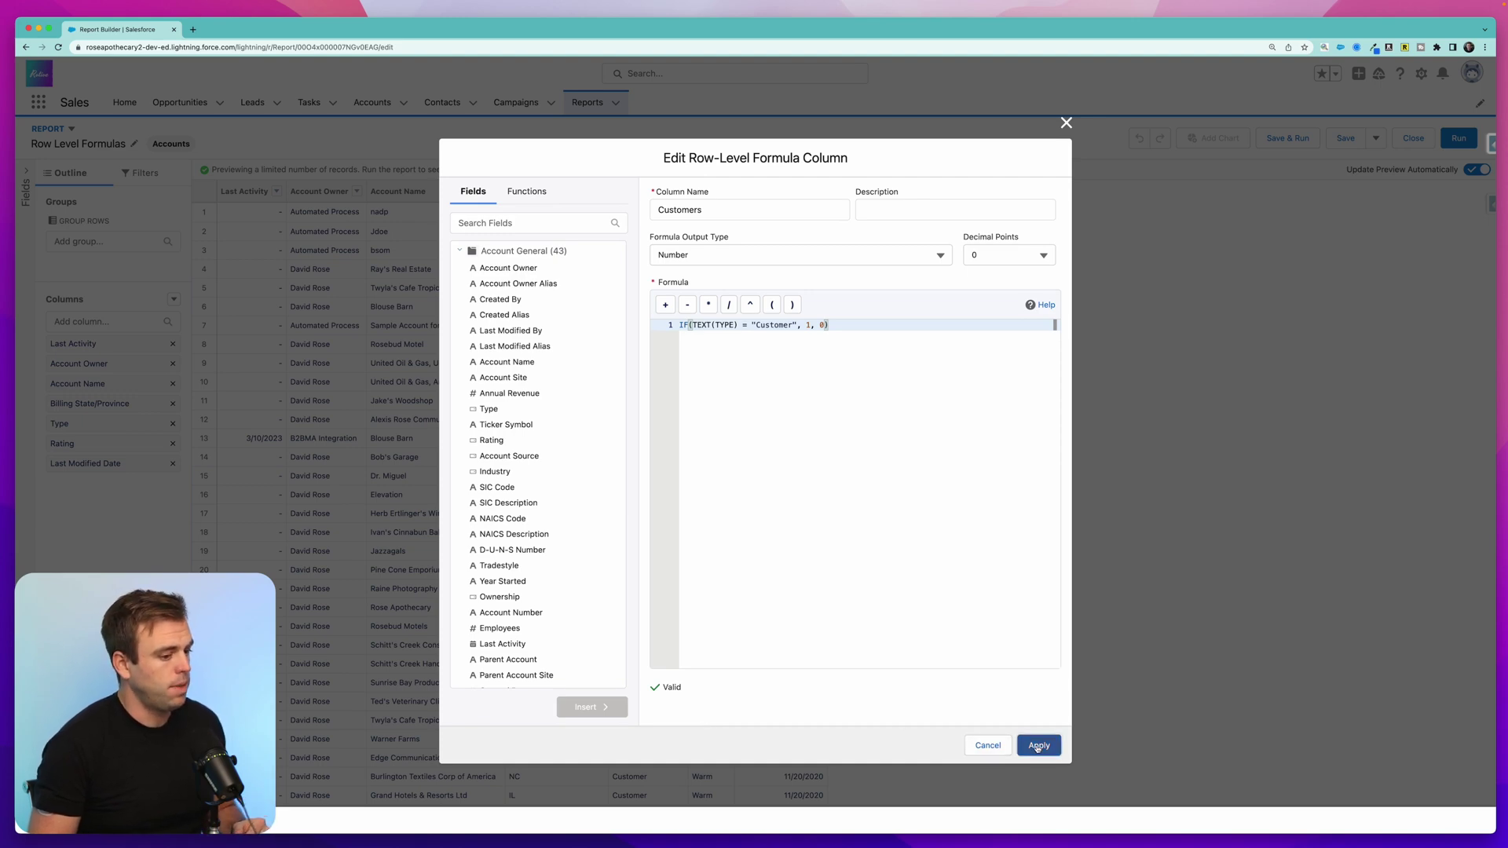
click(1038, 746)
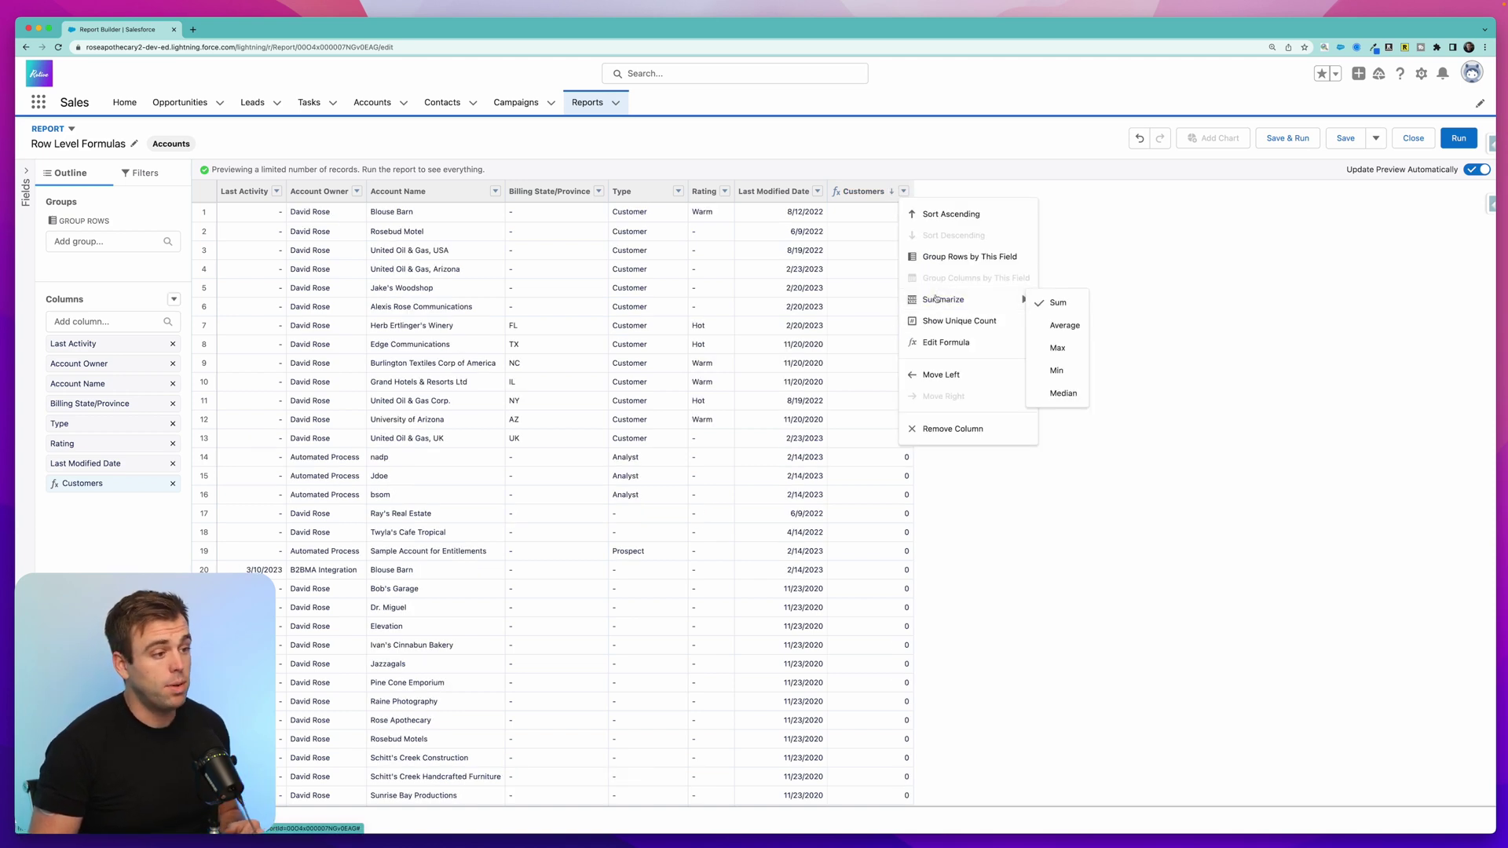
Sum the Customers column, giving a Total Customers of 13 across 38 records
click(1051, 304)
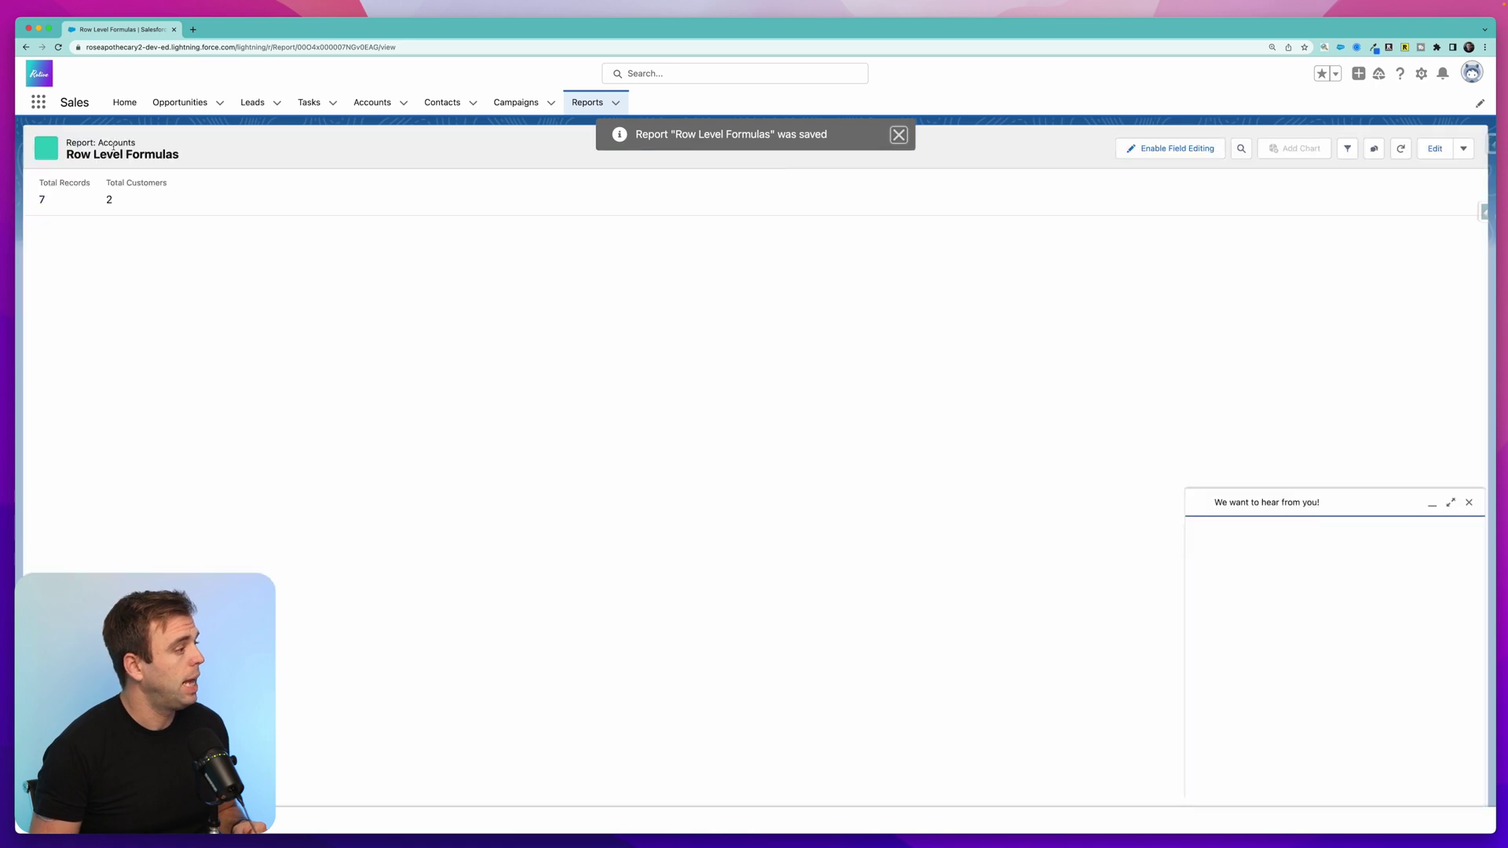
drag(110, 195, 197, 190)
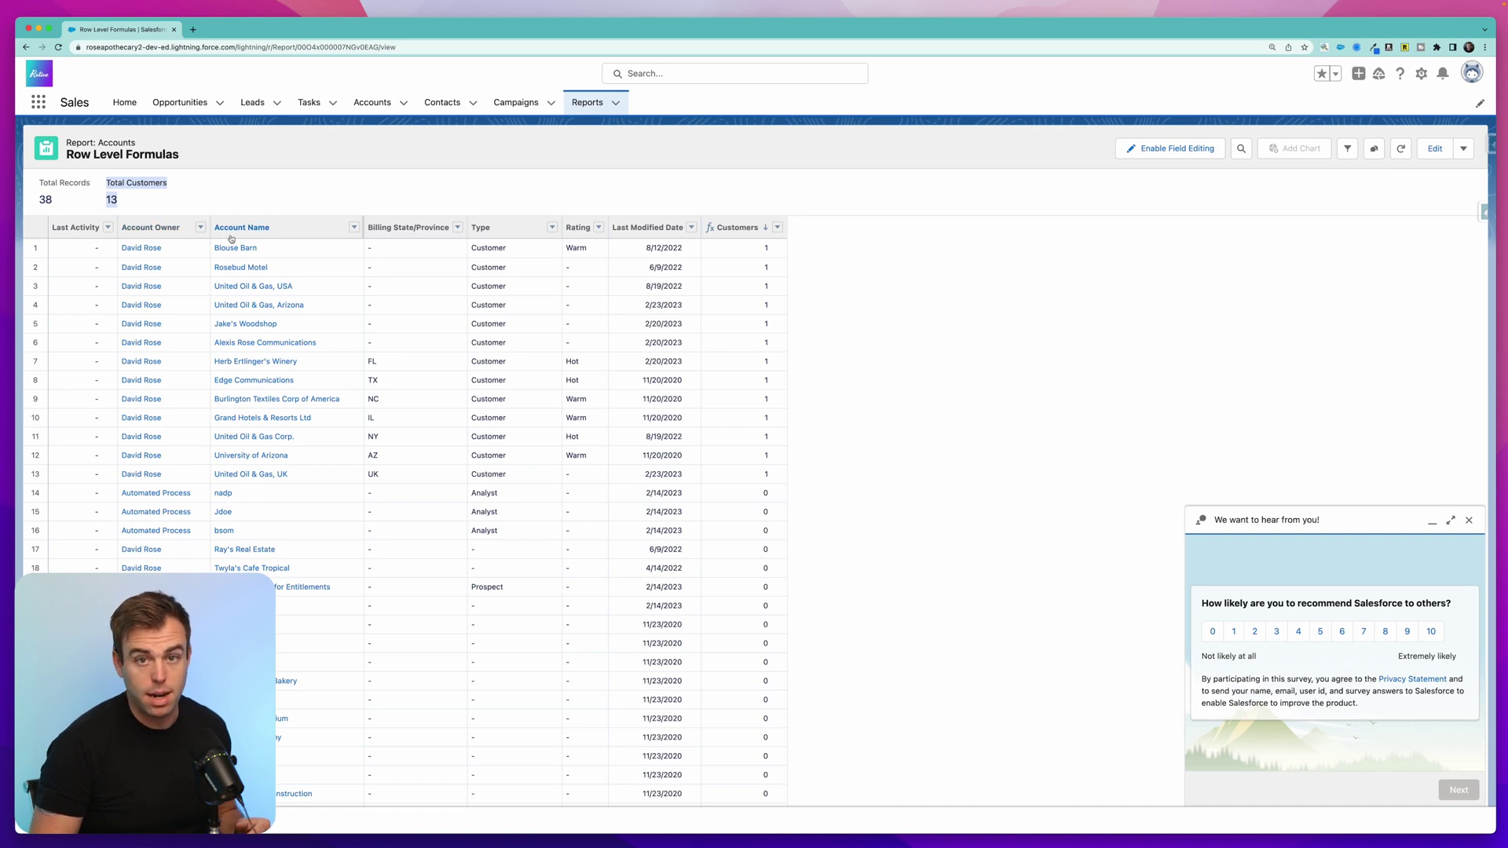
Reopen the report for editing and rename the Customers formula column to 'Days Since Modified'
click(1435, 149)
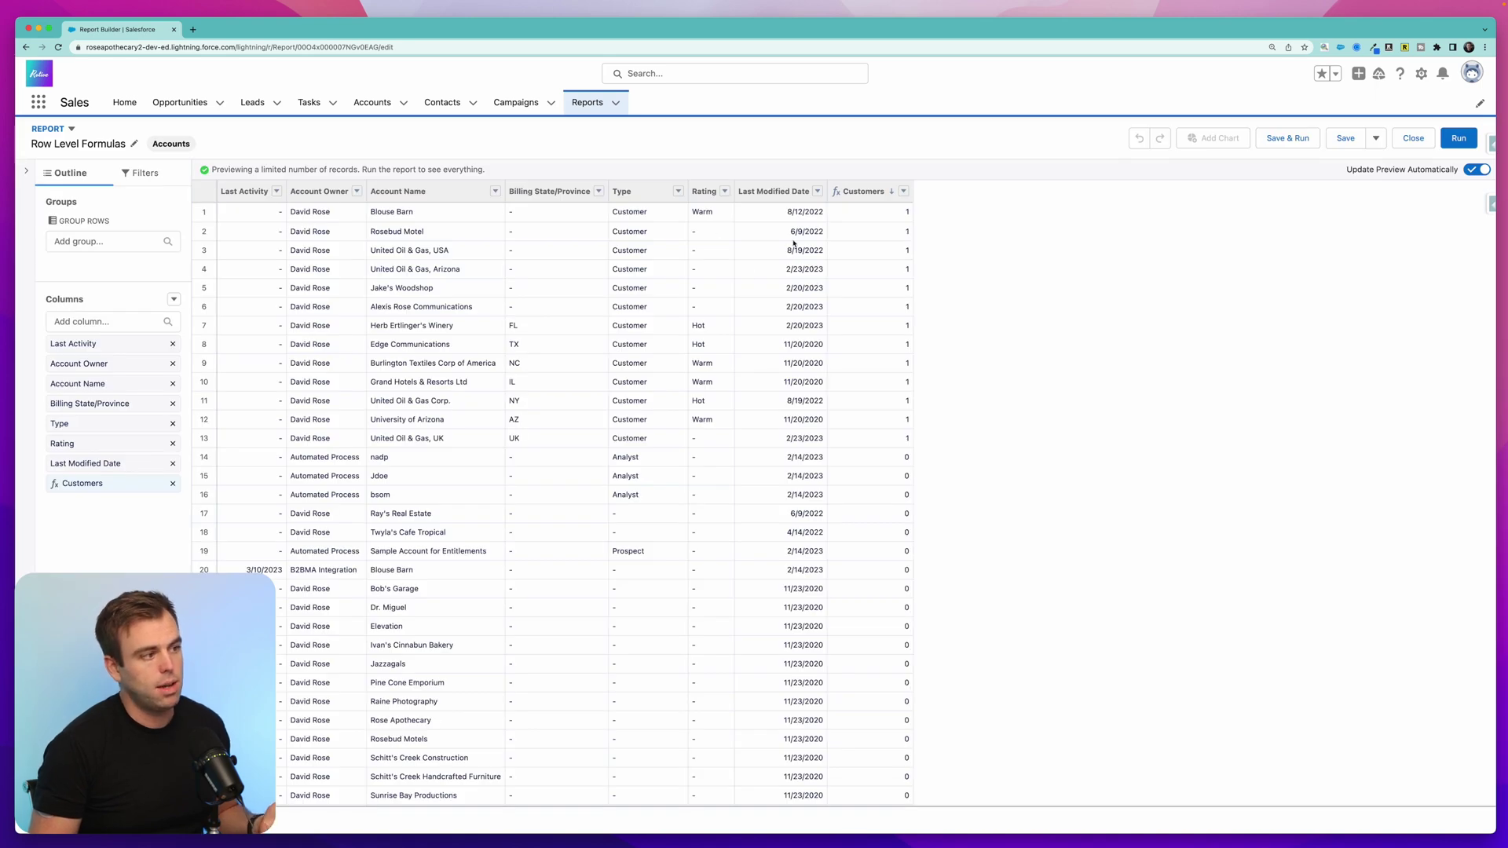
click(786, 216)
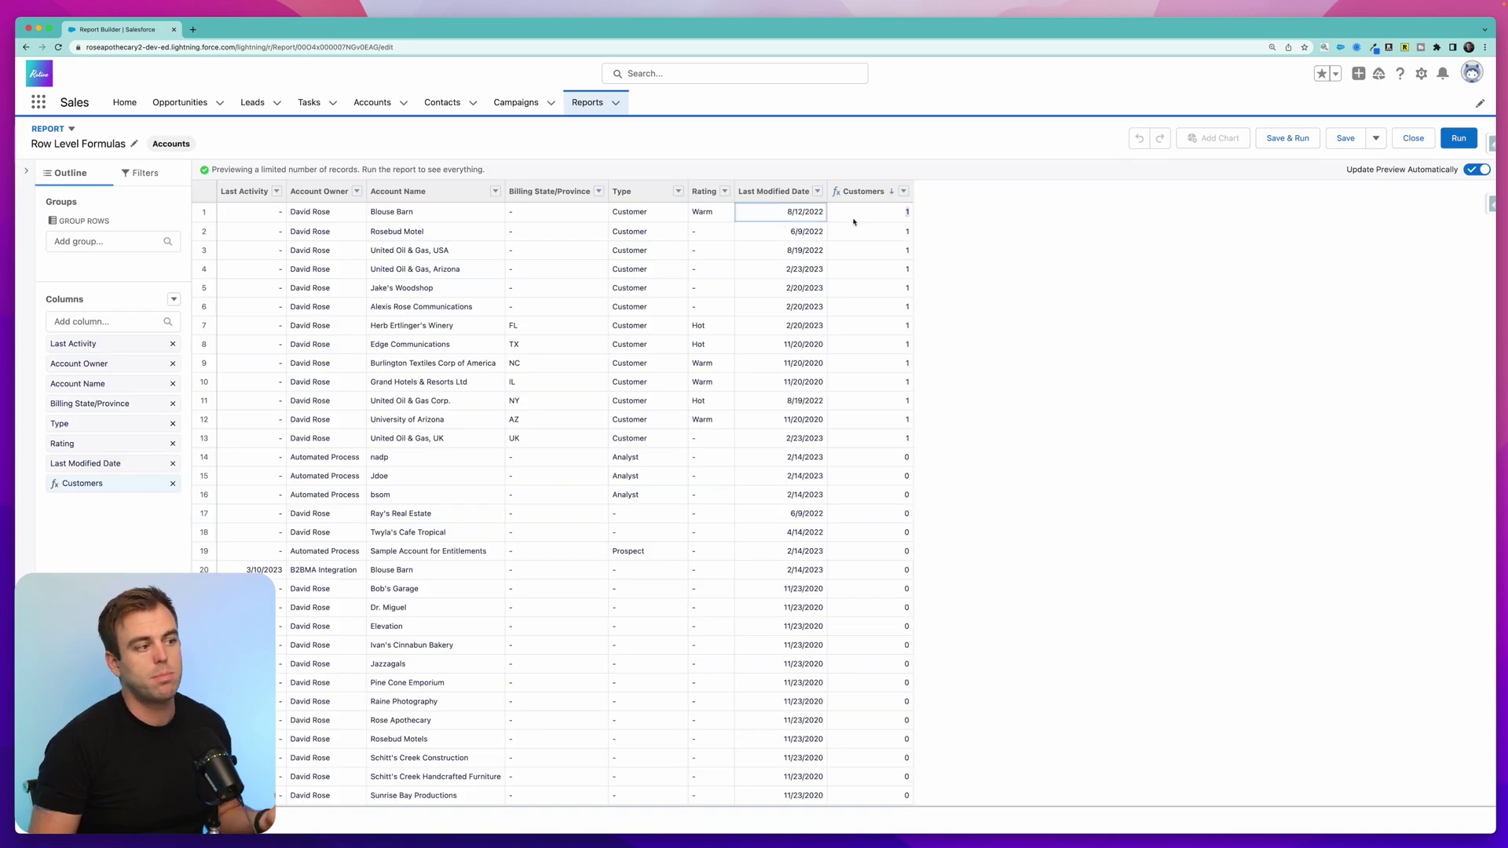
click(173, 300)
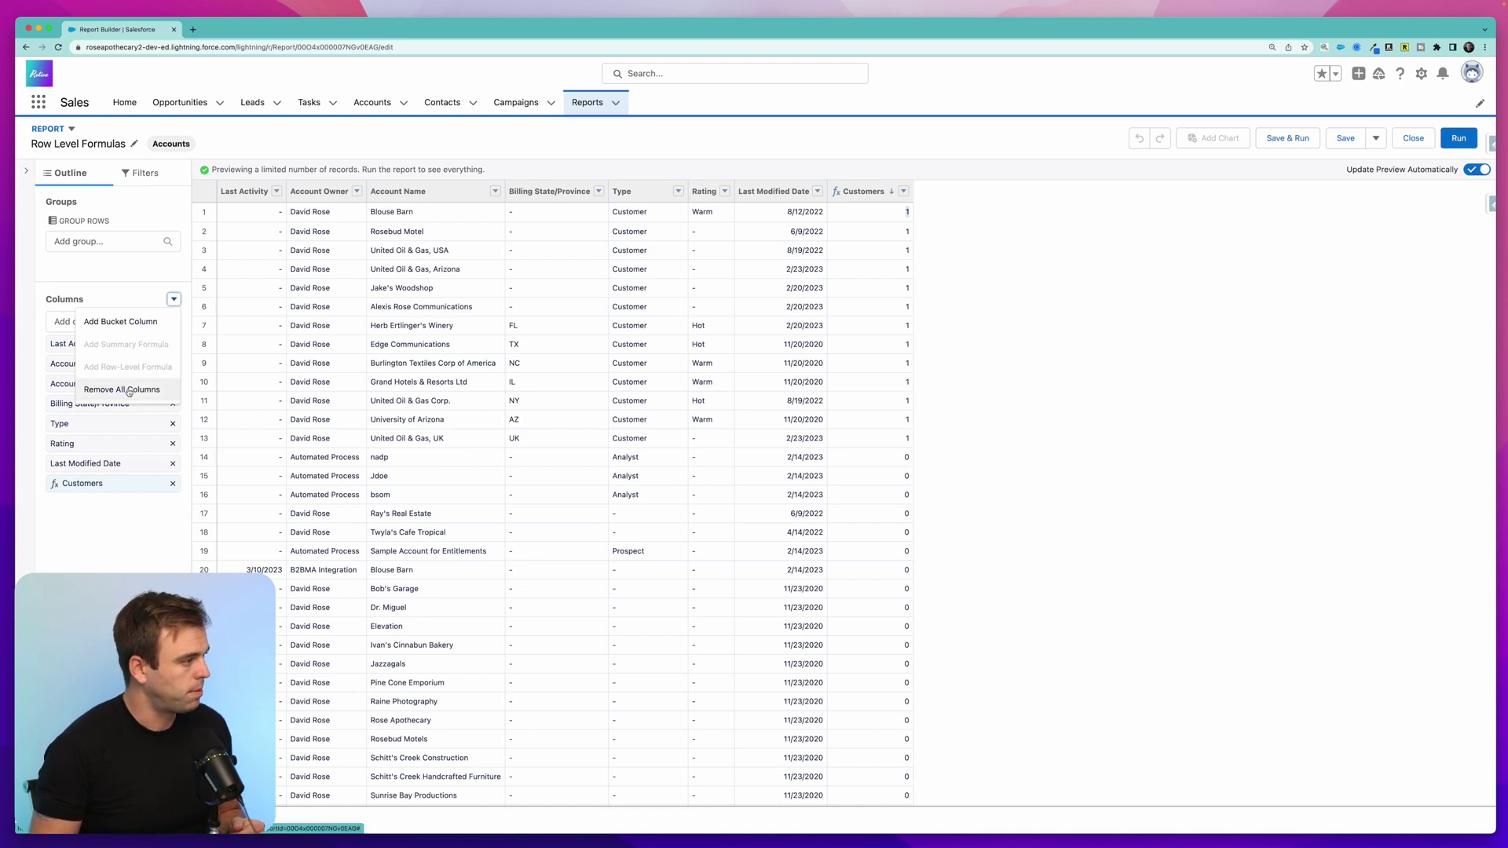
click(82, 483)
double_click(762, 212)
text(Days Since Modified)
Replace the formula with TODAY() - followed by the Last Modified Date field
click(680, 325)
key(super+a)
key(BackSpace)
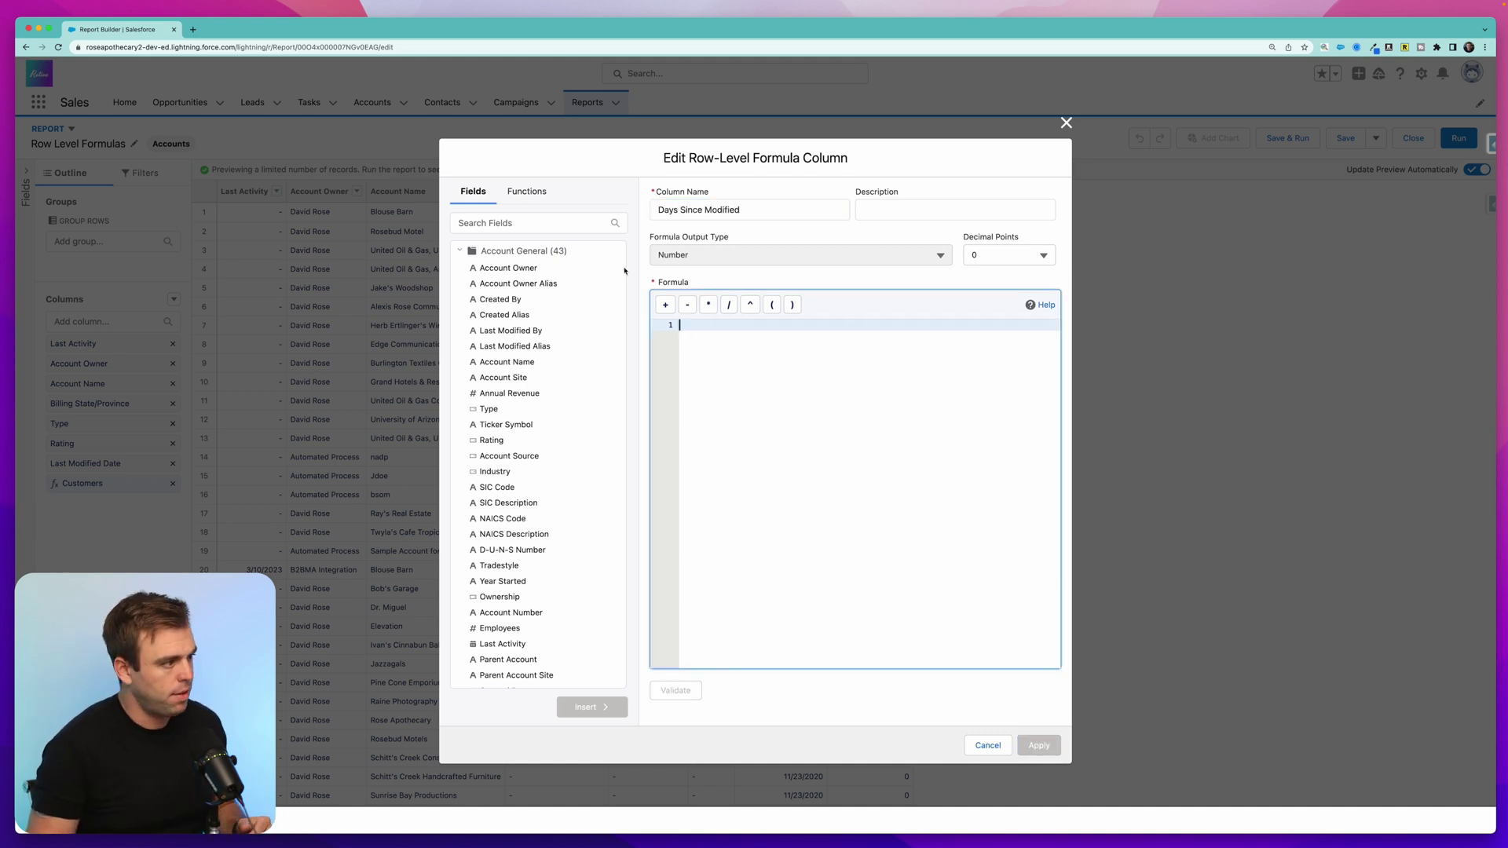
click(542, 224)
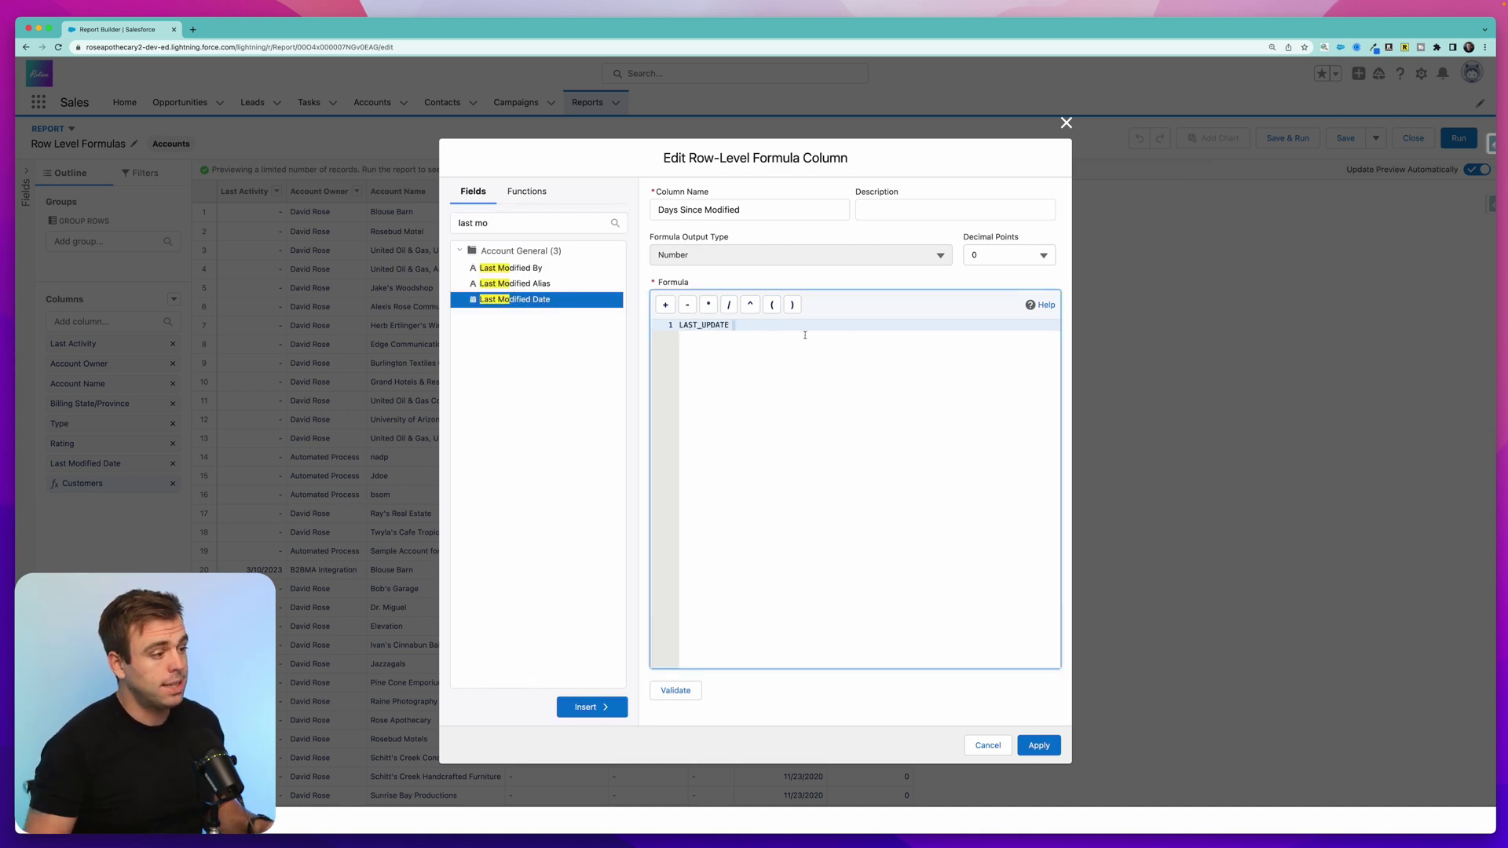
key(Home)
text(TODAY() -)
Validate the formula and review the type mismatch error between Date and DateTime
click(676, 692)
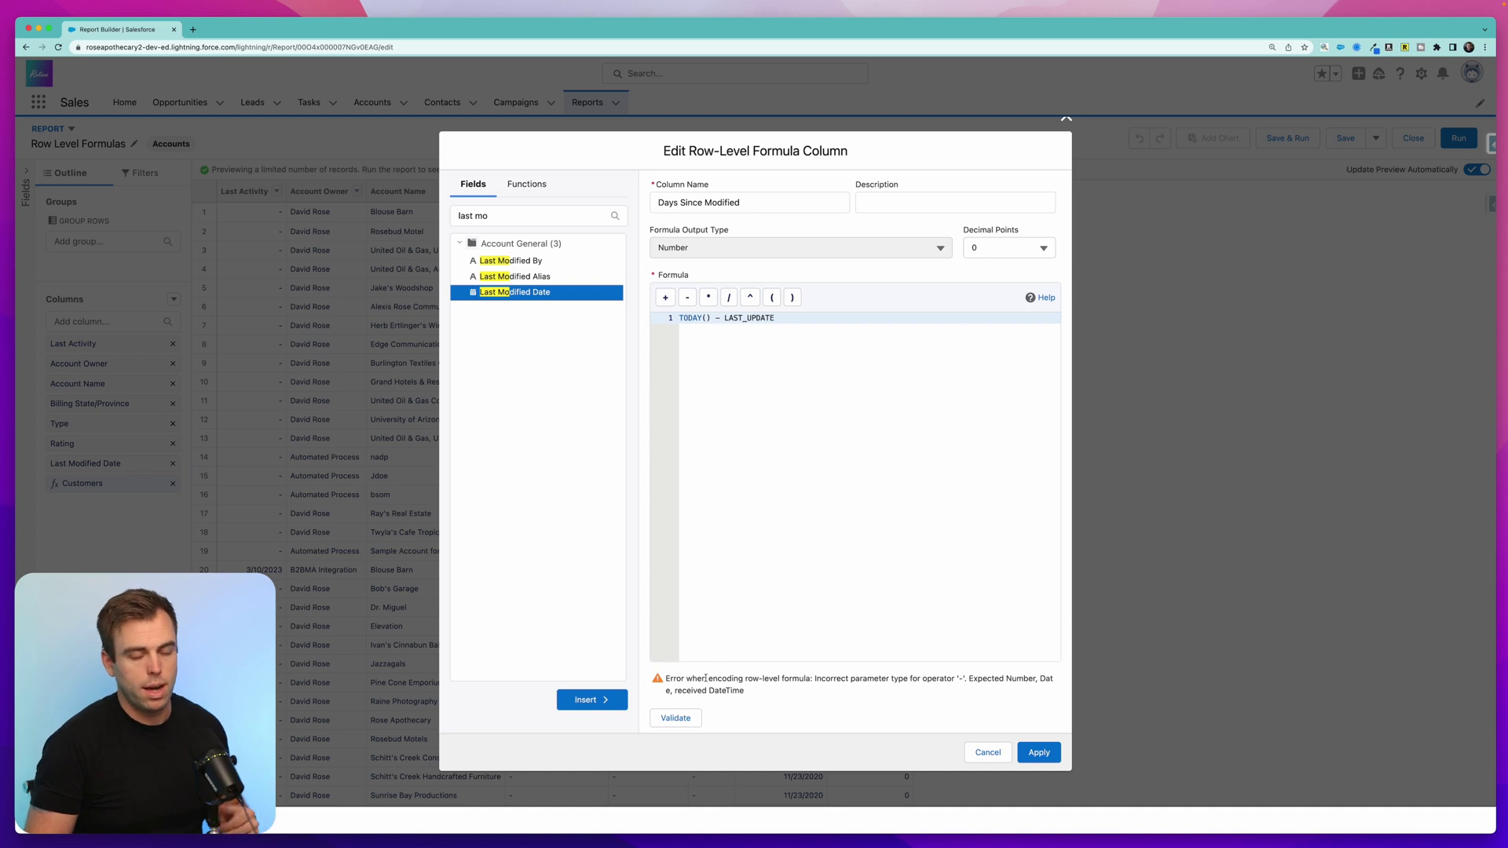
triple_click(716, 679)
click(817, 701)
drag(949, 682, 967, 681)
drag(706, 692, 719, 693)
click(743, 357)
Insert the DATEVALUE function after TODAY() - and delete the bare LAST_UPDATE field
drag(725, 318, 800, 328)
click(764, 340)
click(526, 184)
text(dat)
click(499, 294)
drag(469, 656, 541, 669)
click(591, 715)
double_click(743, 317)
key(BackSpace)
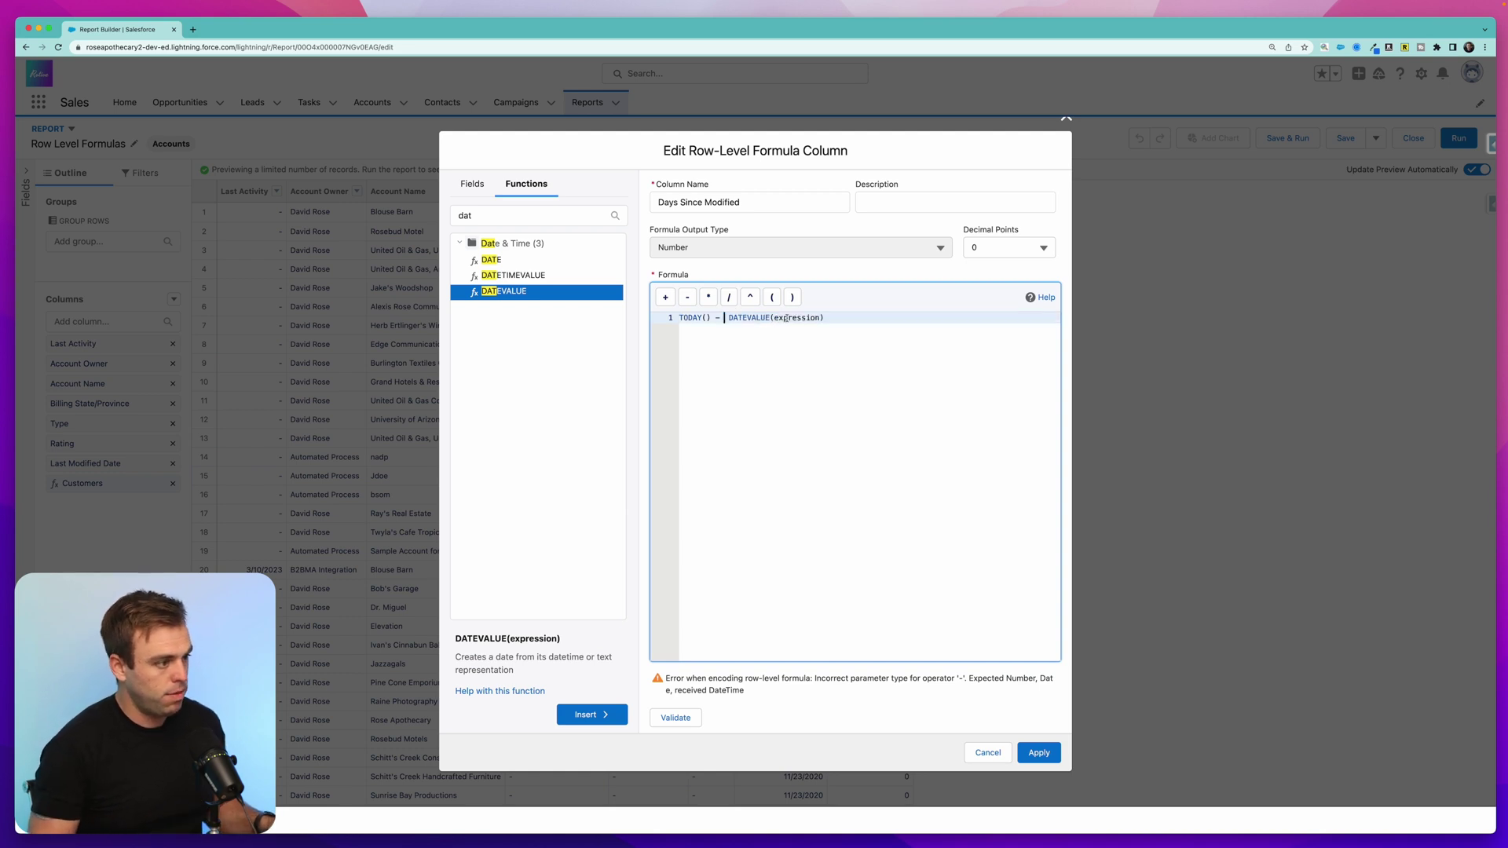